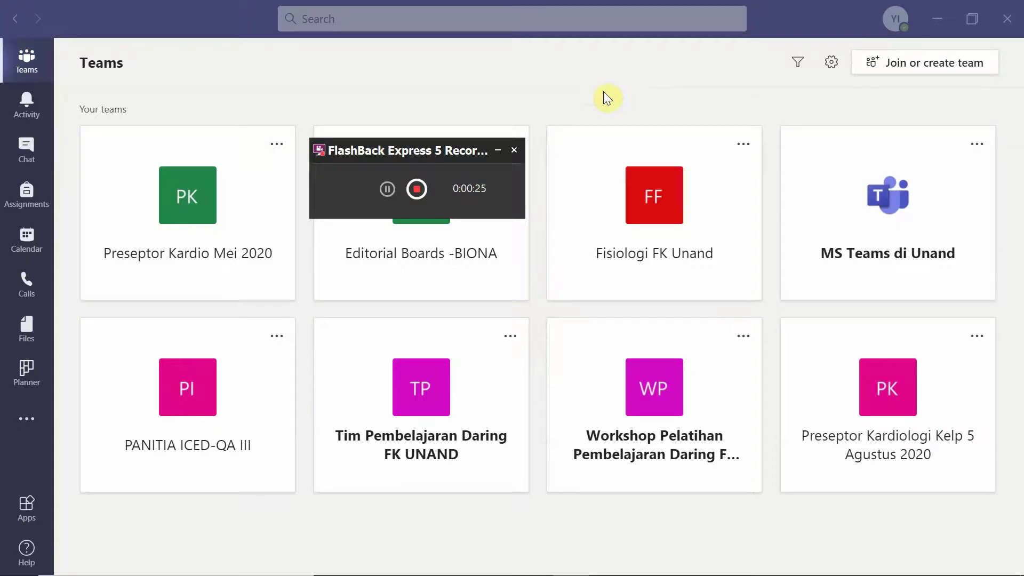
# Sign out of the current Teams account from the profile avatar menu
pyautogui.click(496, 151)
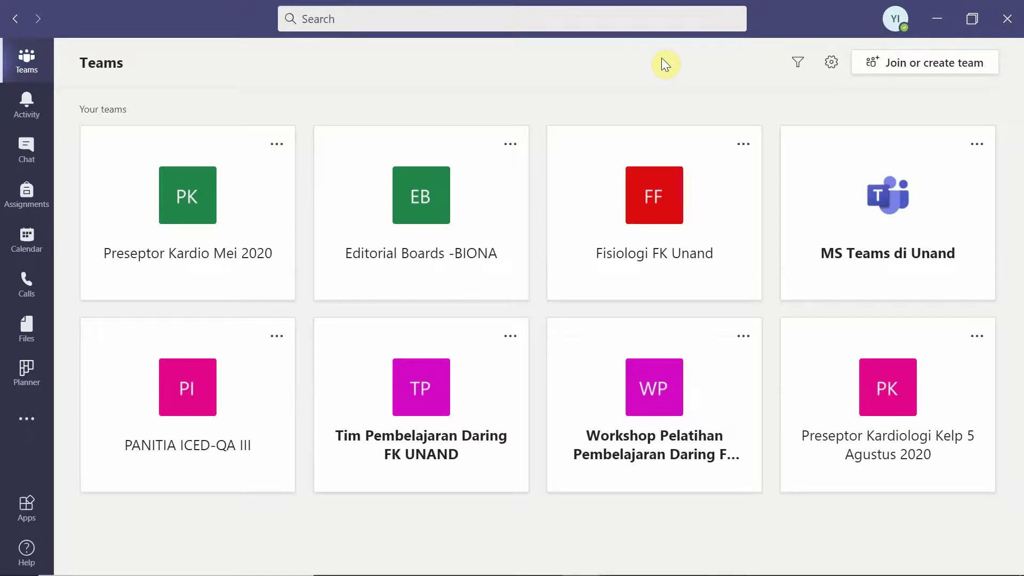
pyautogui.click(900, 21)
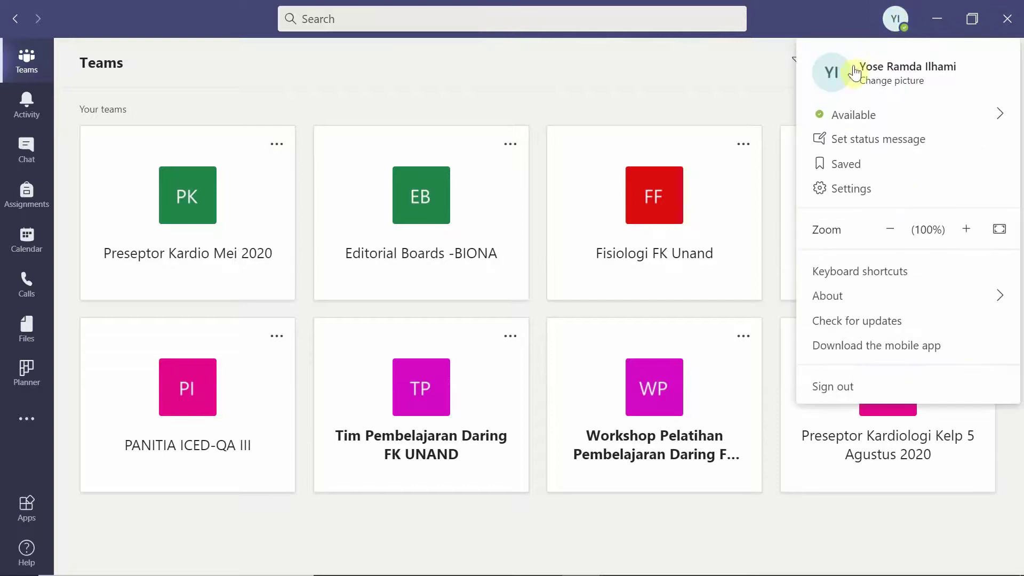
pyautogui.click(900, 384)
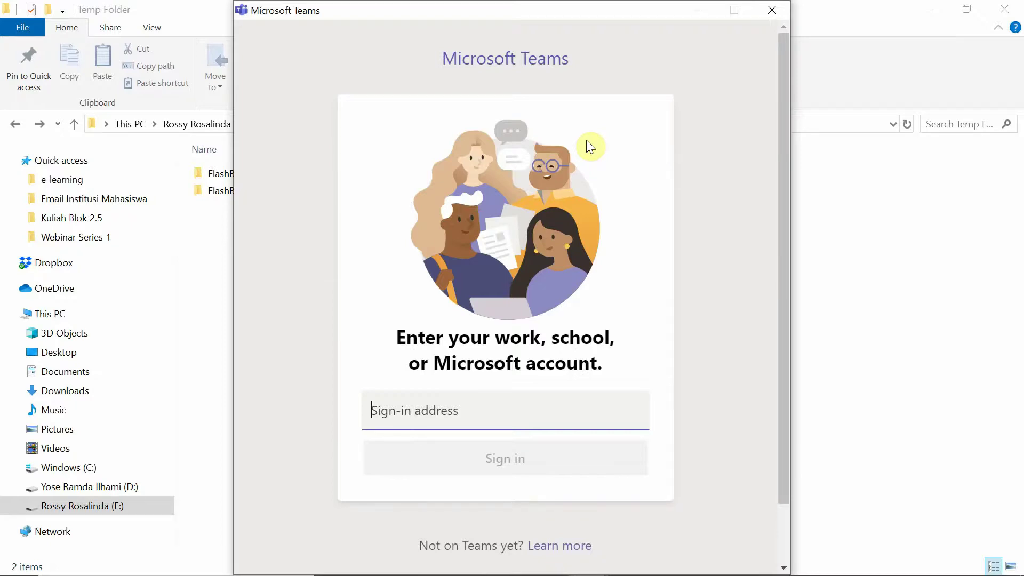
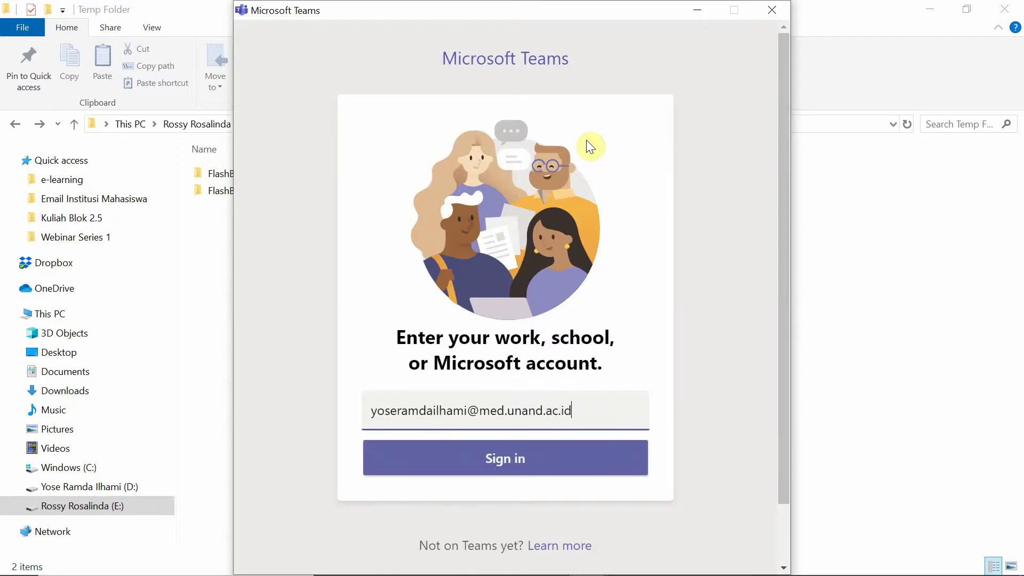
# Sign in with the university work e-mail address, correcting the mistyped address first
pyautogui.press('Return')
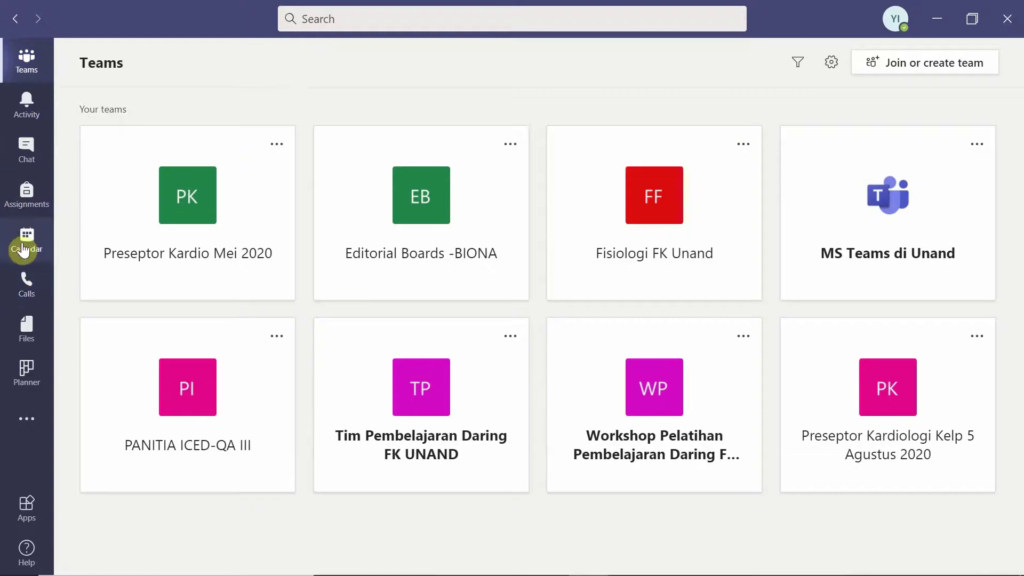
# Open the Teams Calendar showing the August 24–28, 2020 work week
pyautogui.click(23, 249)
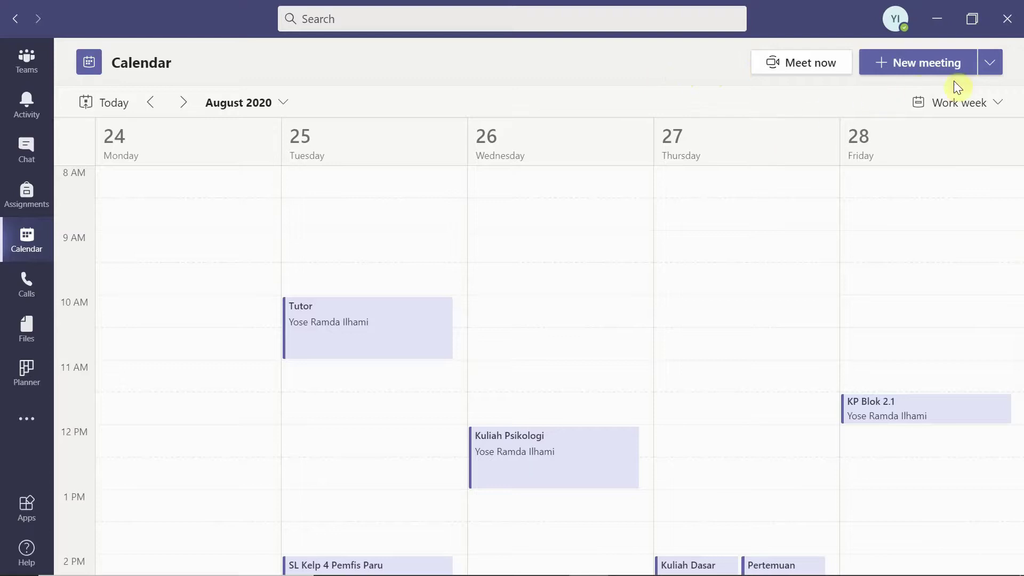
# Schedule a new meeting titled 'Tutorial Blok 3.1' and move to its attendees field
pyautogui.click(995, 71)
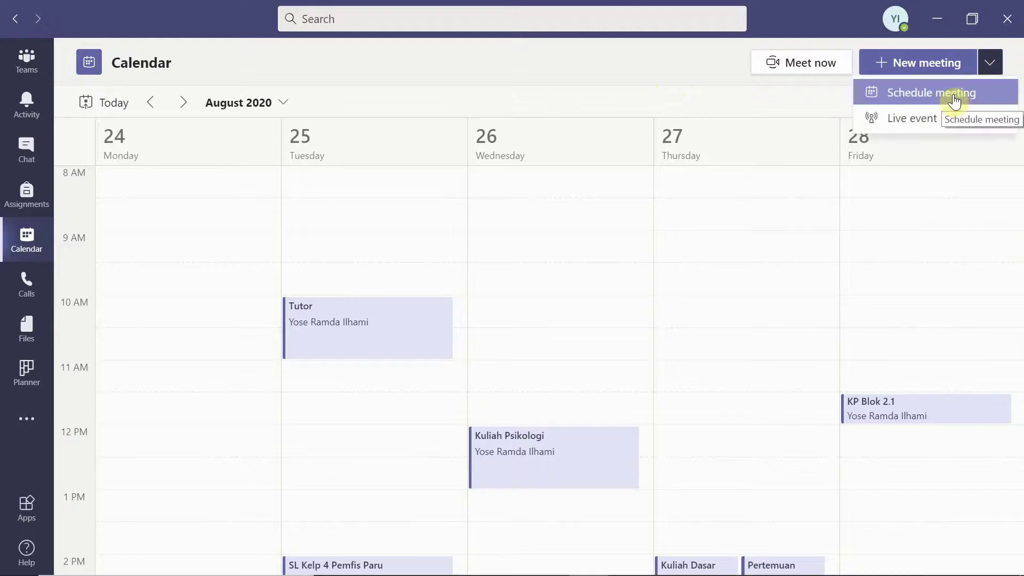
pyautogui.click(954, 96)
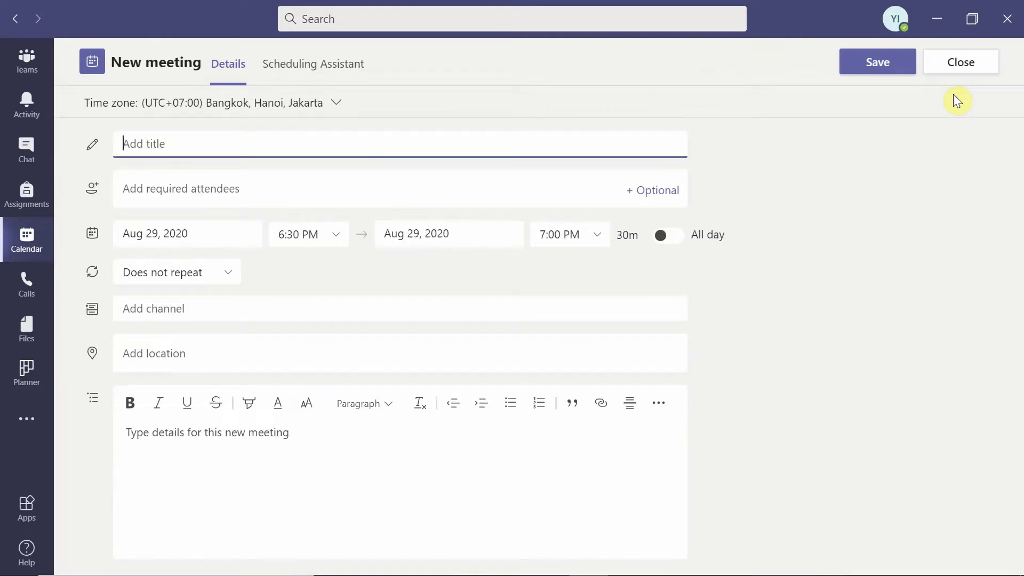
pyautogui.write('Tutorial Blok 3.1')
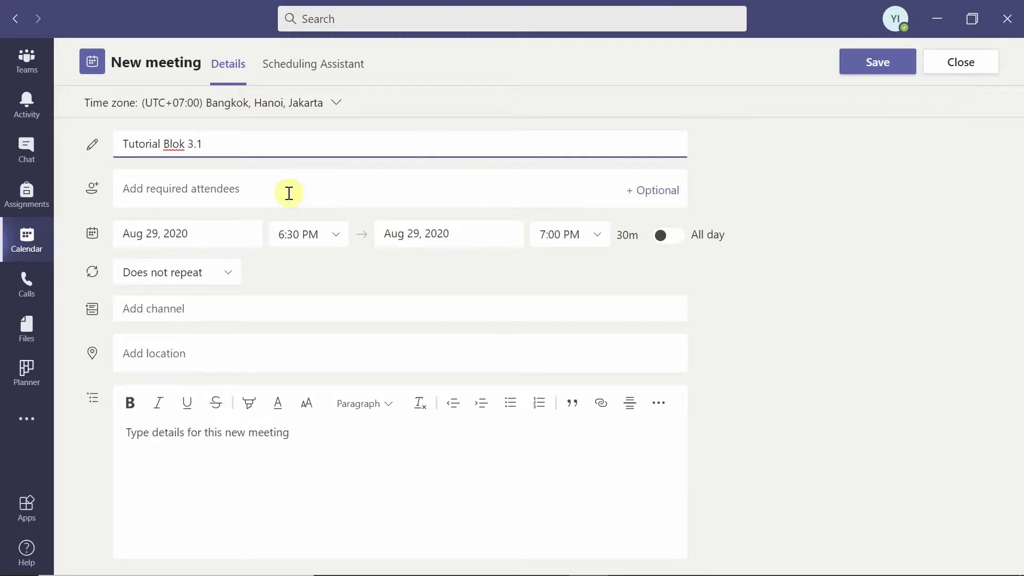
pyautogui.click(251, 193)
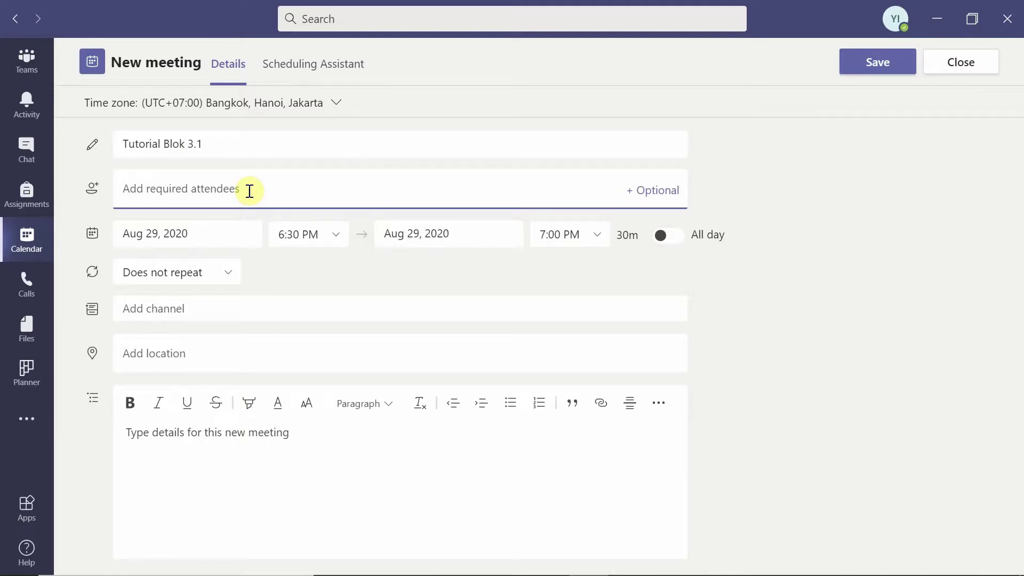
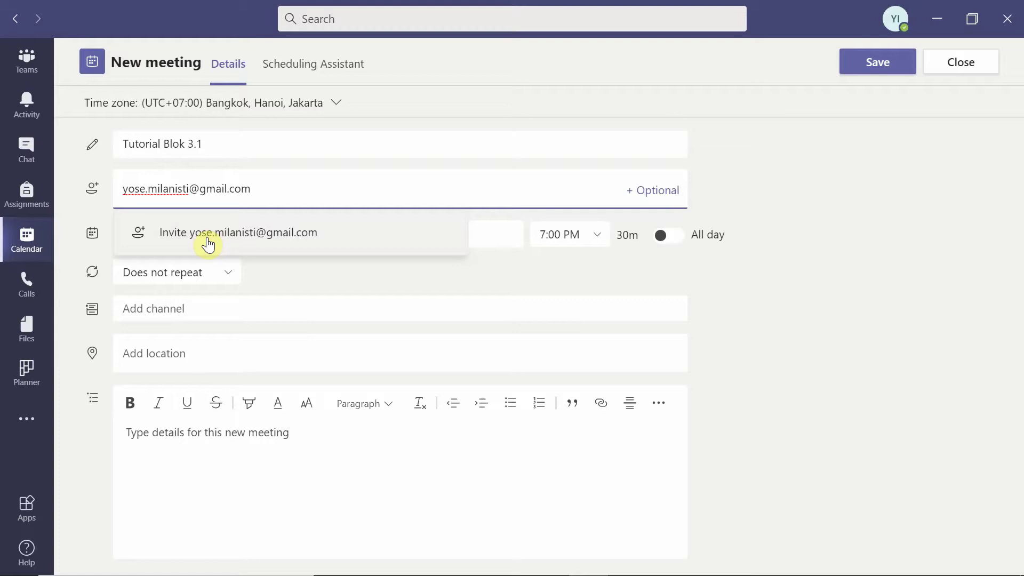
# Invite an external Gmail address as a required attendee of the meeting
pyautogui.click(236, 243)
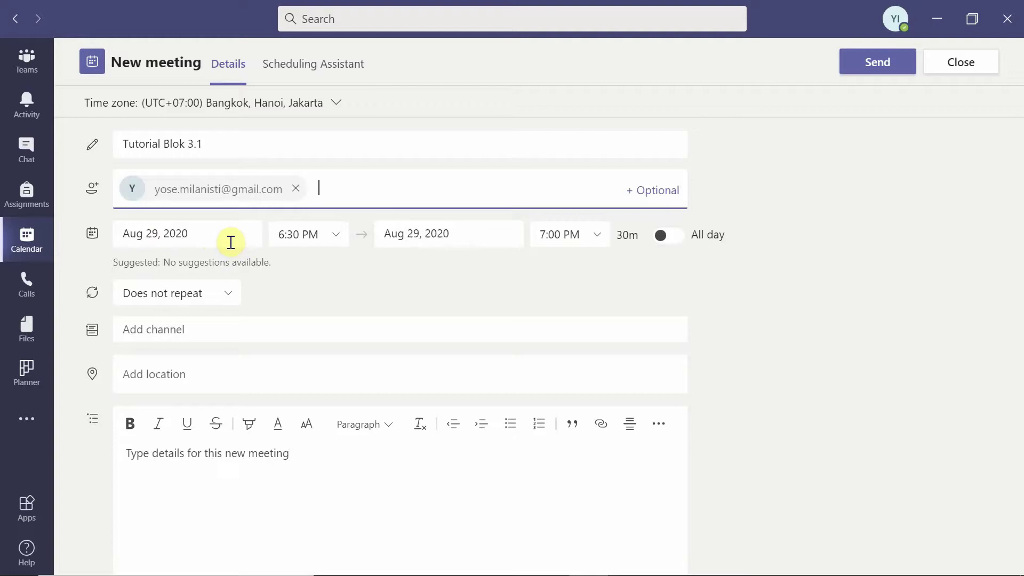
# Set Tutorial Blok 3.1 to Monday Aug 31, 8:00–10:00 AM and send the invite
pyautogui.click(215, 234)
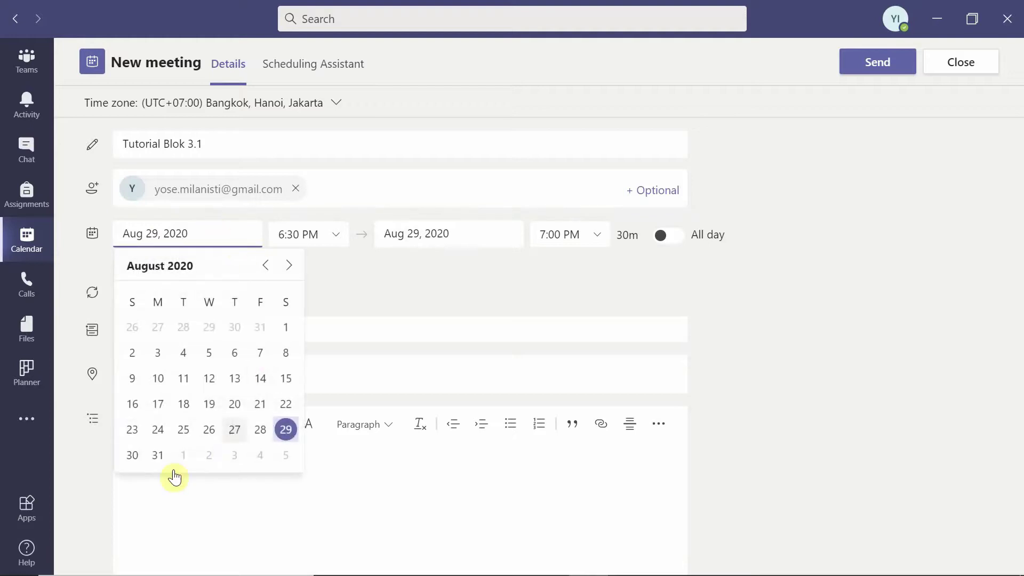
pyautogui.click(153, 455)
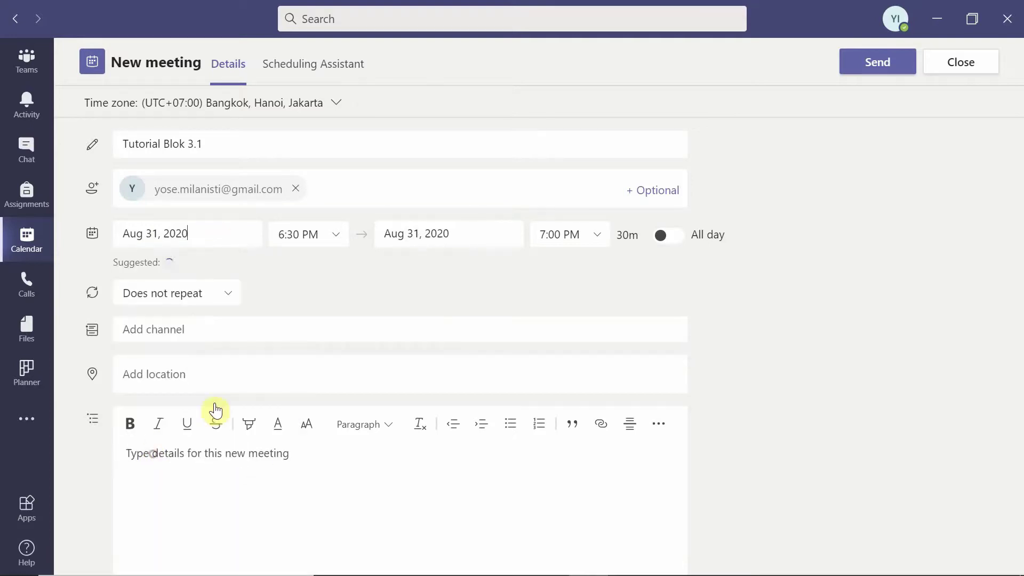
pyautogui.click(330, 240)
pyautogui.scroll(5, 347, 292)
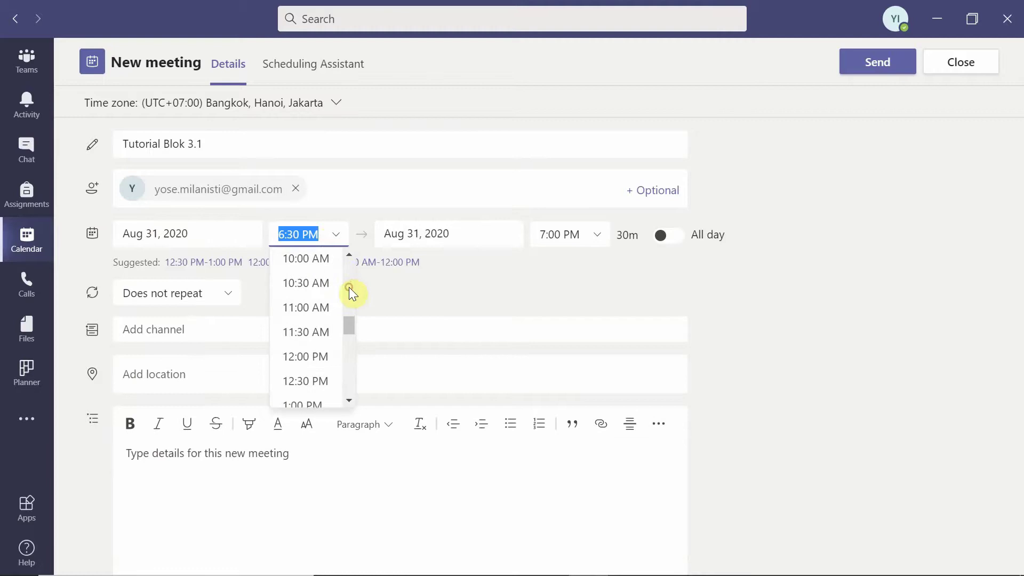
pyautogui.scroll(2, 349, 273)
pyautogui.click(327, 297)
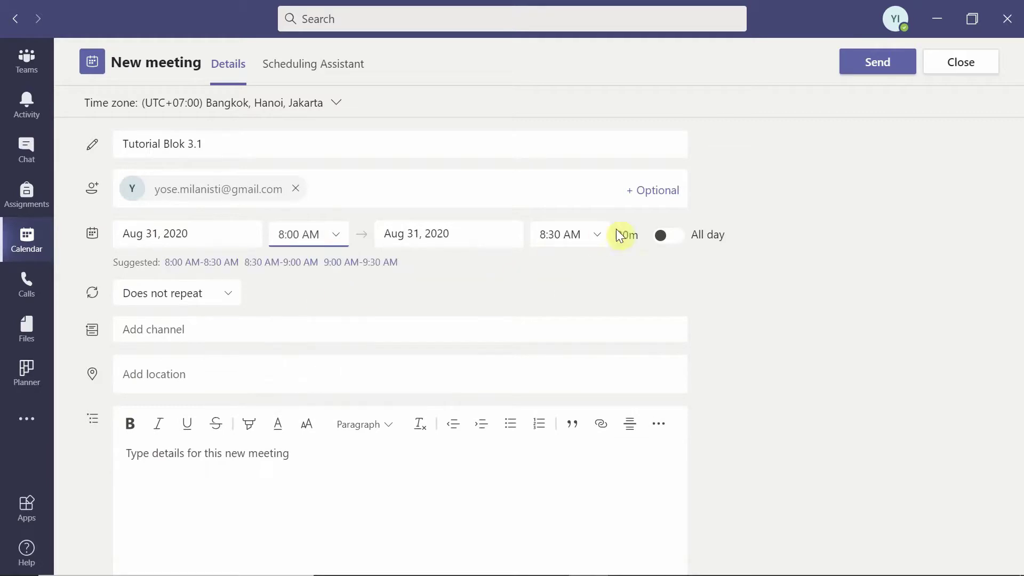
pyautogui.click(605, 244)
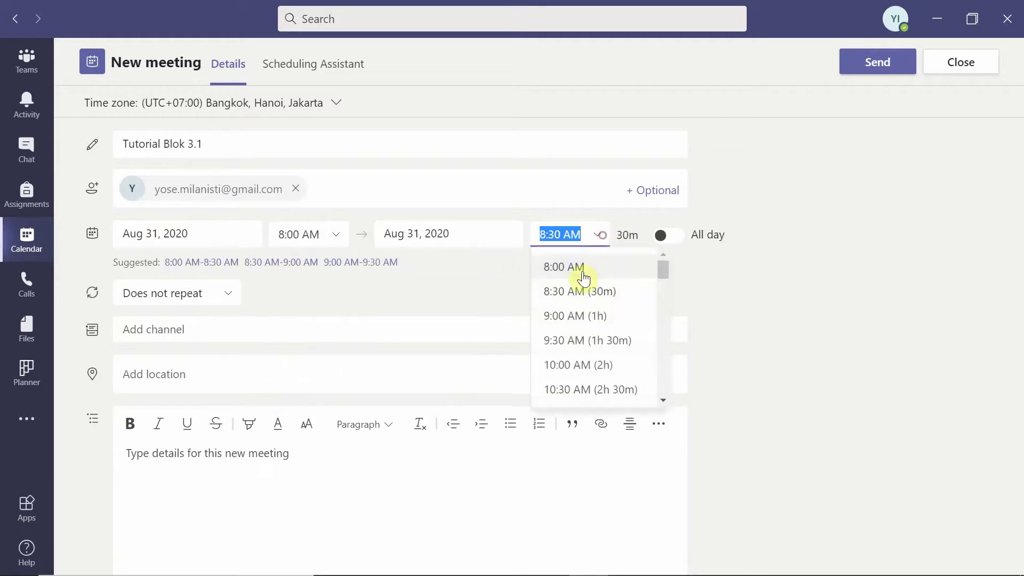
pyautogui.click(598, 365)
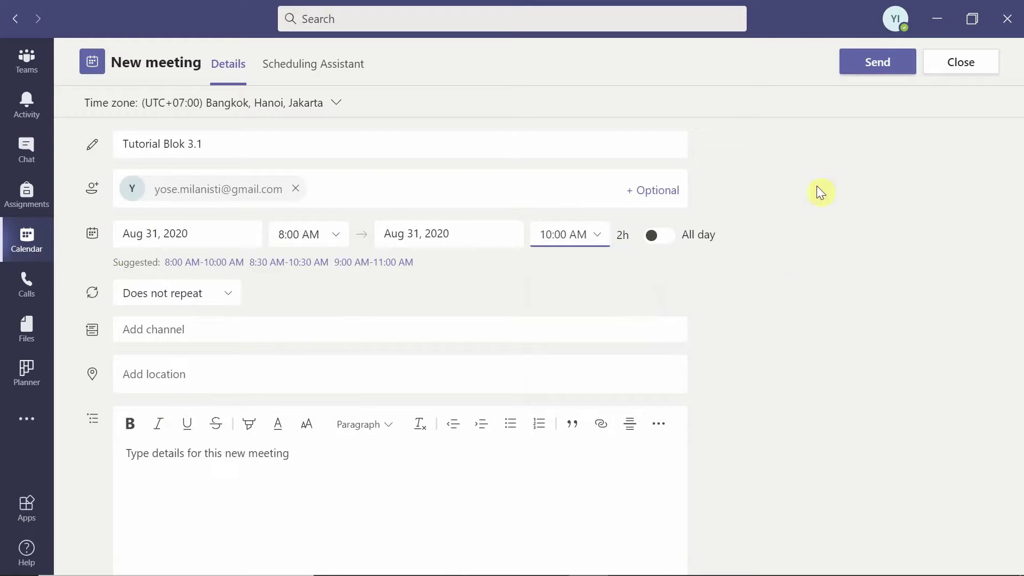
pyautogui.click(878, 63)
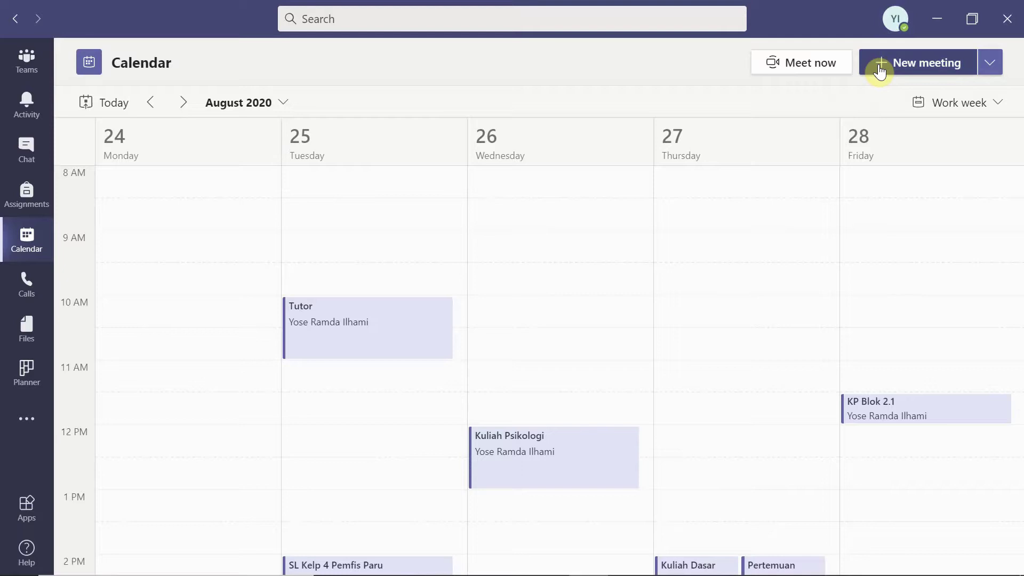
# Open the Tutorial Blok 3.1 invitation in Gmail and copy its Join Microsoft Teams Meeting link
pyautogui.moveTo(530, 555)
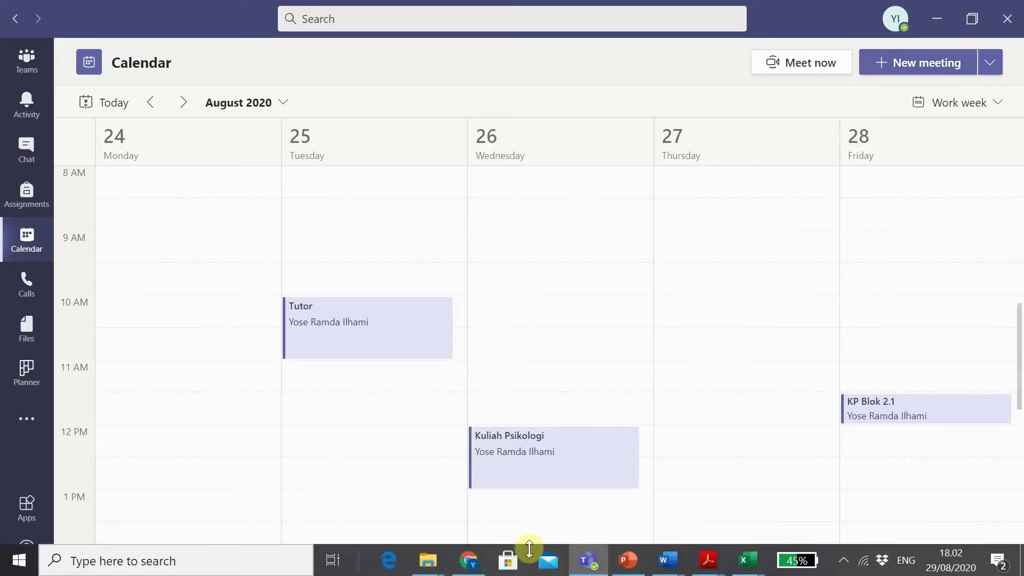
pyautogui.moveTo(473, 570)
pyautogui.click(481, 510)
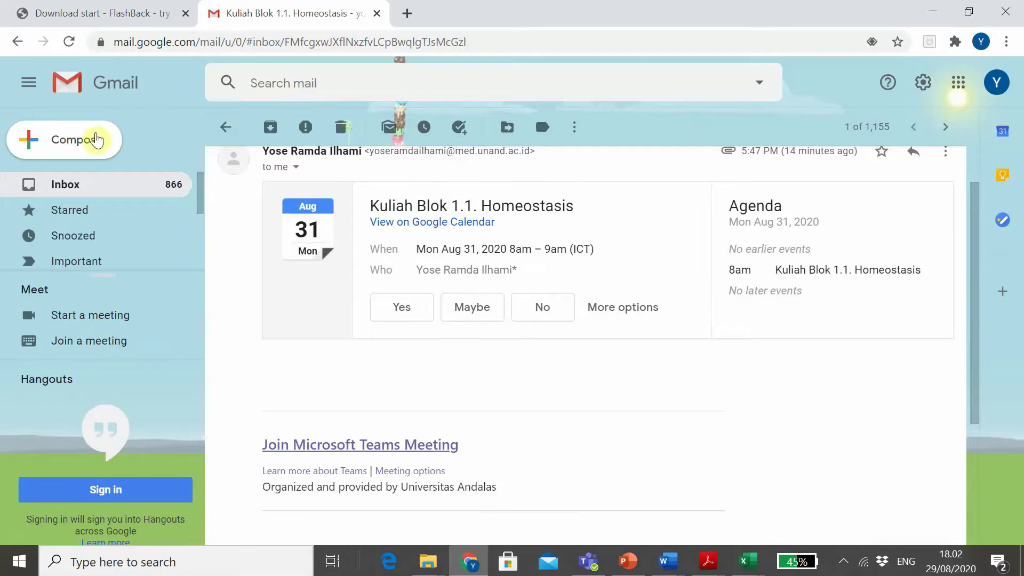
pyautogui.click(64, 186)
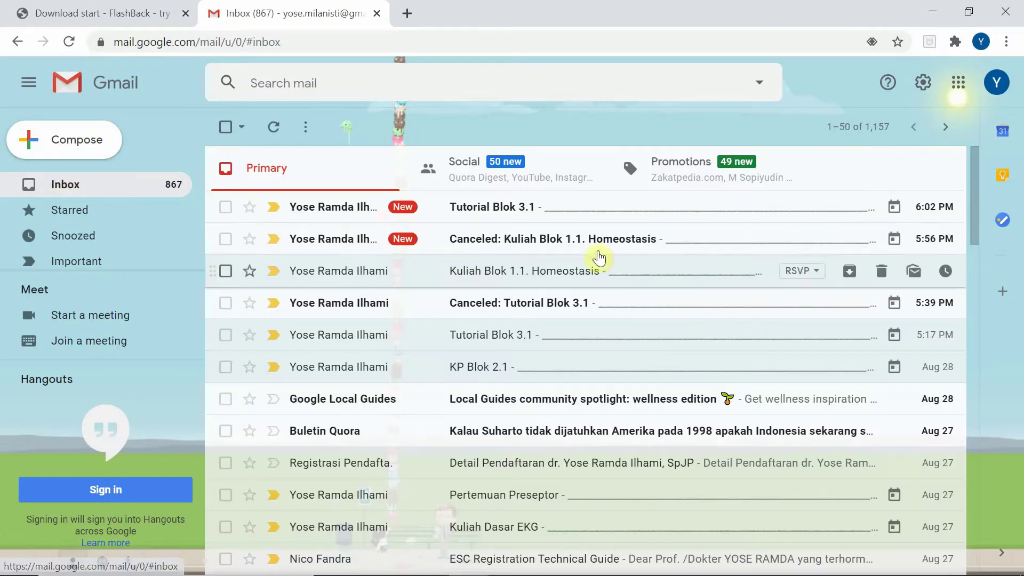
pyautogui.click(333, 208)
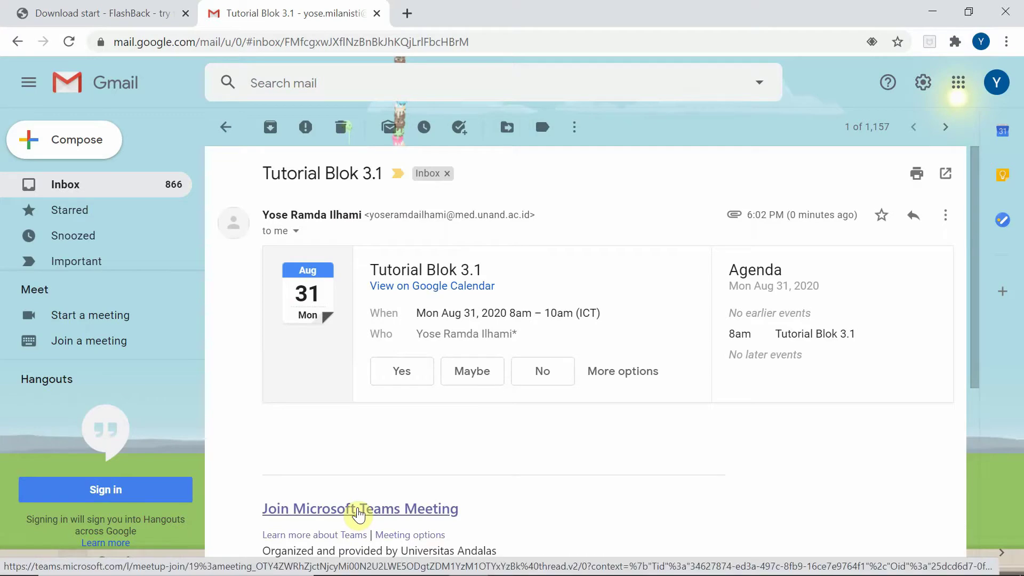
pyautogui.rightClick(359, 514)
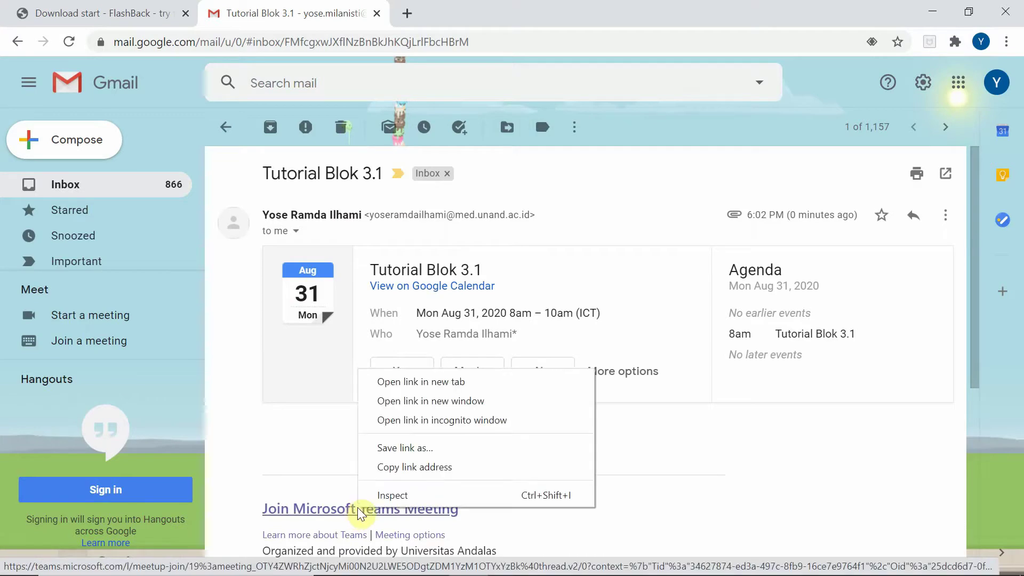
pyautogui.click(407, 468)
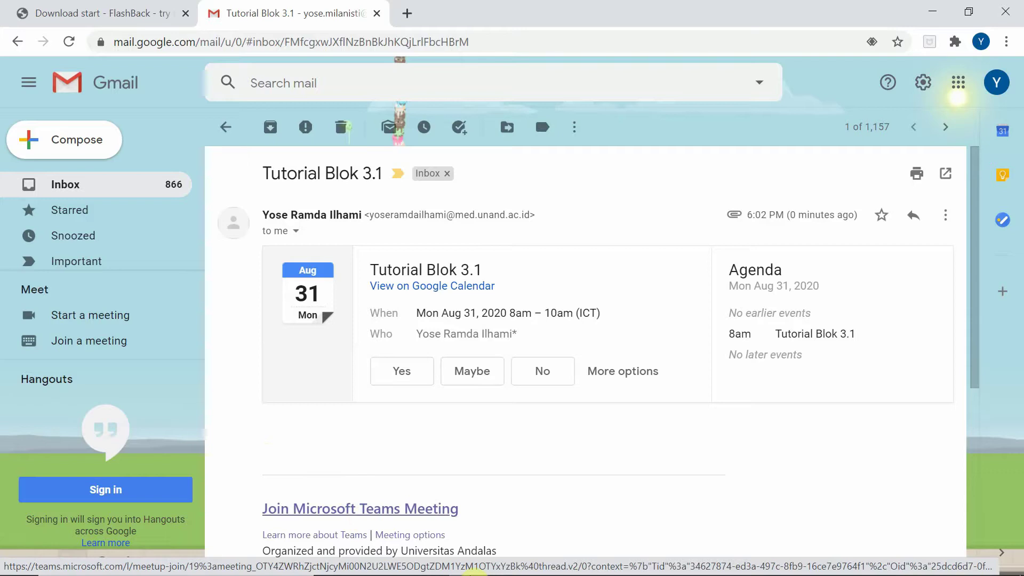
# Open Tutorial Blok 3.1 from next week's calendar and reach its pre-join audio/video screen
pyautogui.moveTo(506, 567)
pyautogui.moveTo(588, 560)
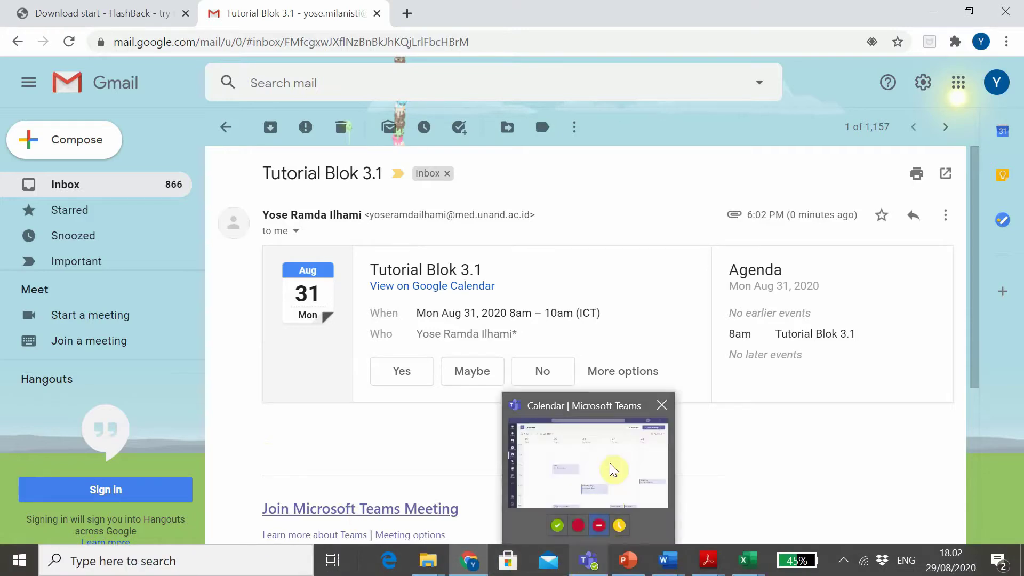
pyautogui.click(610, 466)
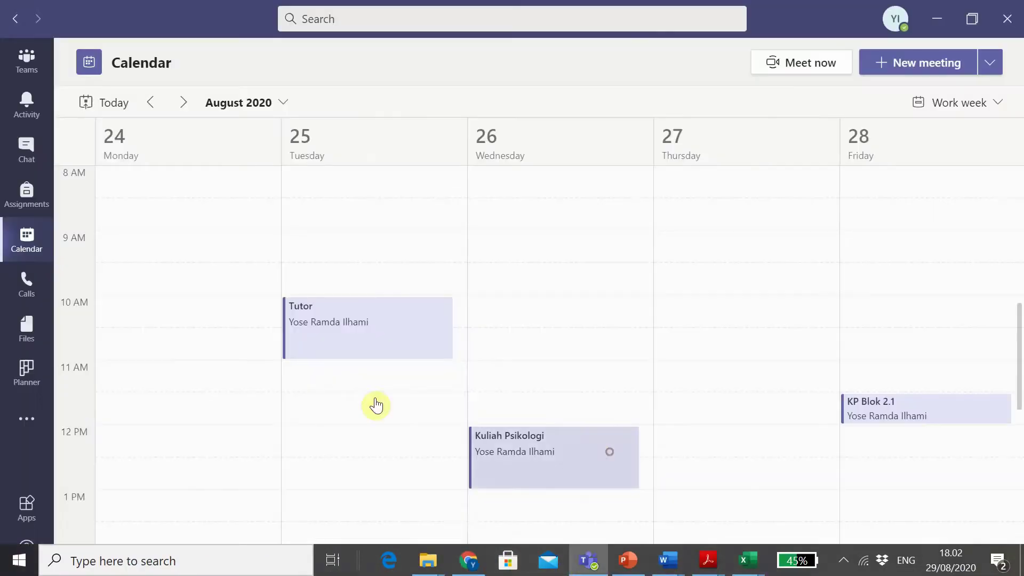
pyautogui.click(183, 105)
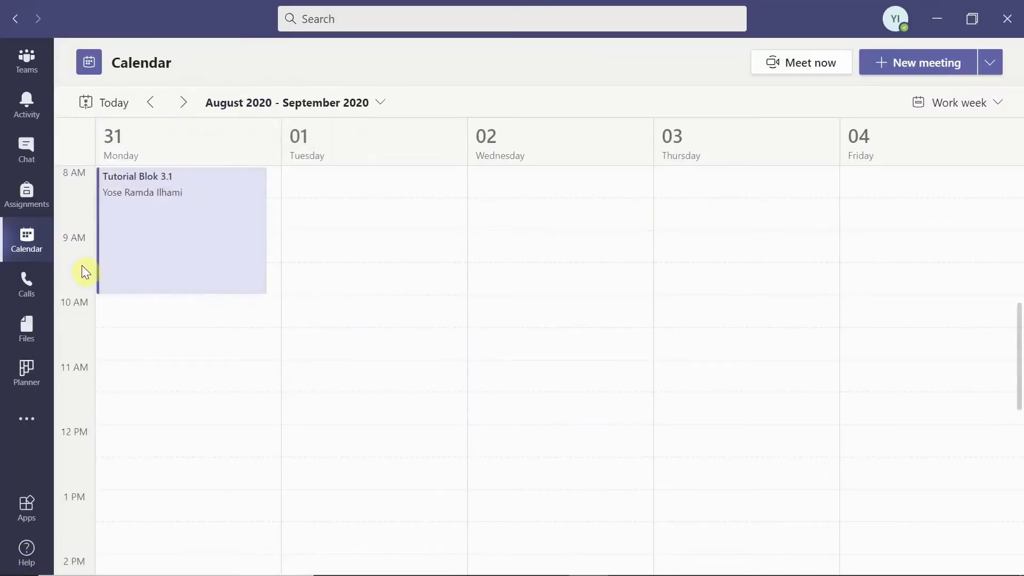
pyautogui.click(172, 209)
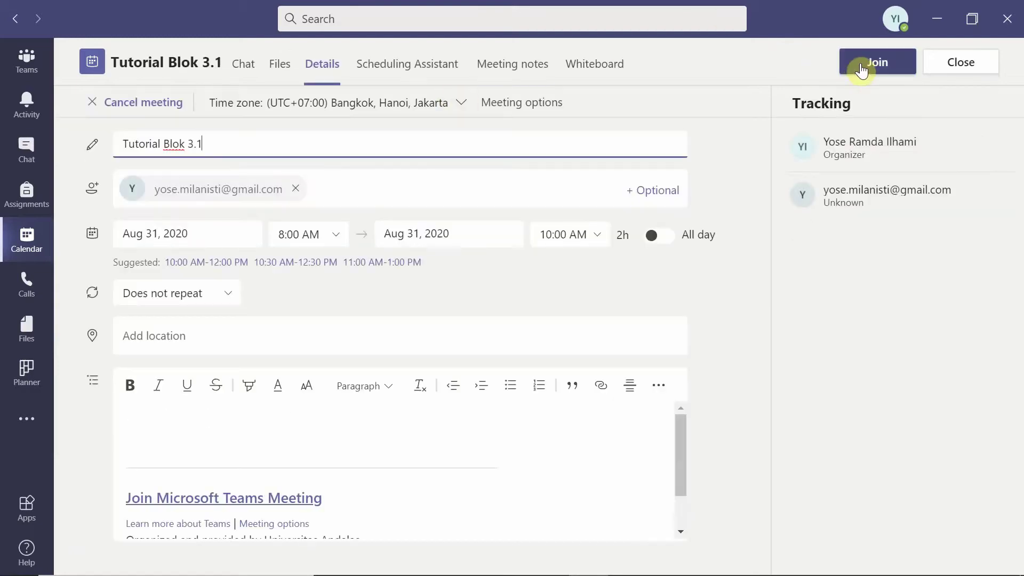
pyautogui.click(858, 68)
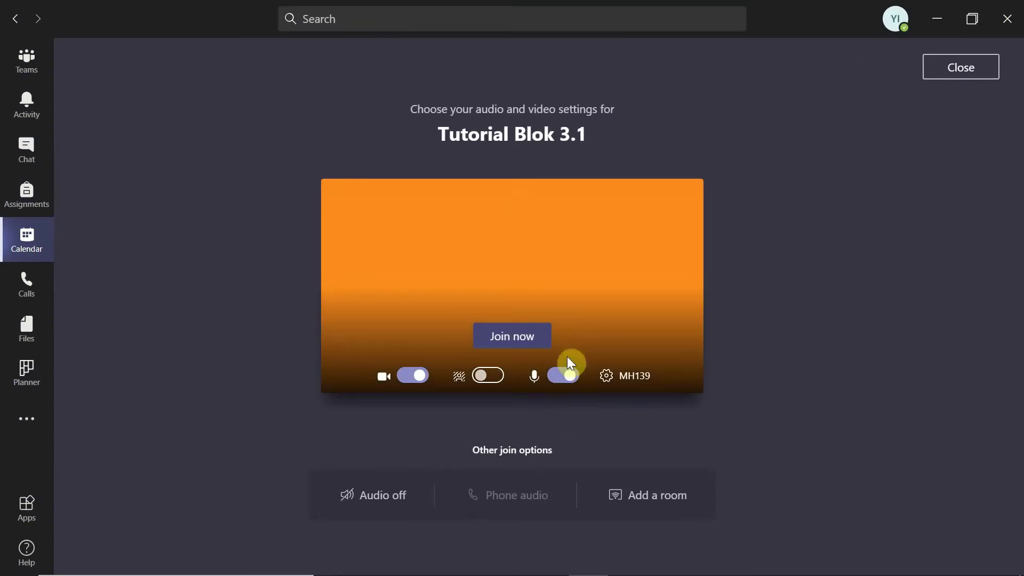
# Enter the Tutorial Blok 3.1 call with camera and microphone on
pyautogui.click(501, 344)
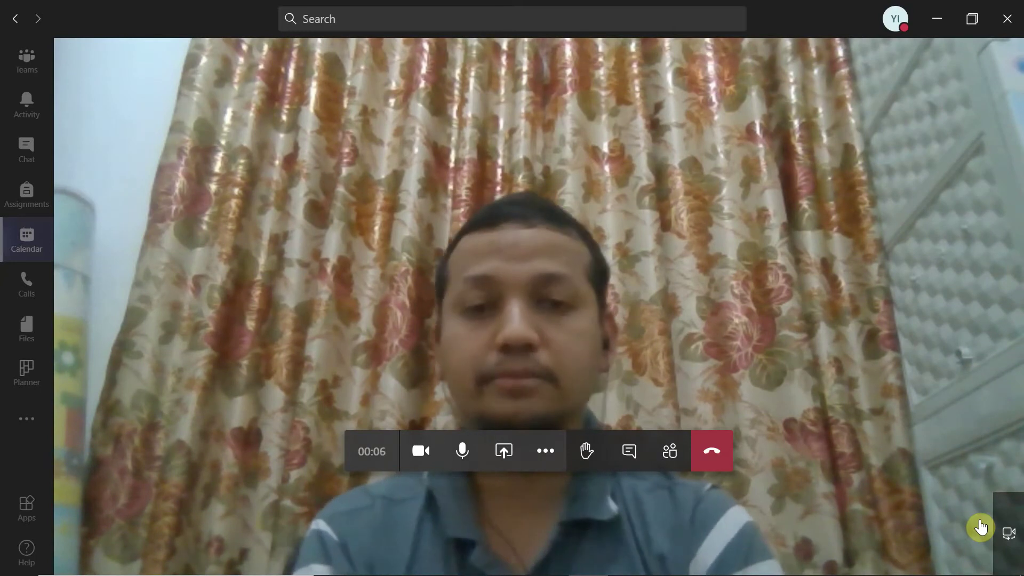
pyautogui.moveTo(596, 496)
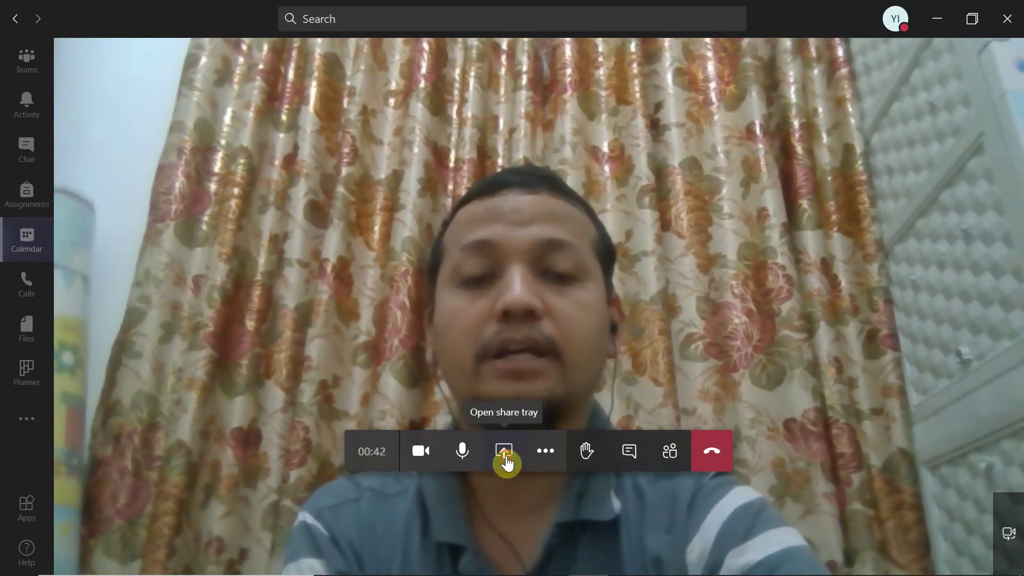
# Upload and present Tatalaksana Syok Kardiogenik.pptx from the computer in the meeting
pyautogui.click(504, 454)
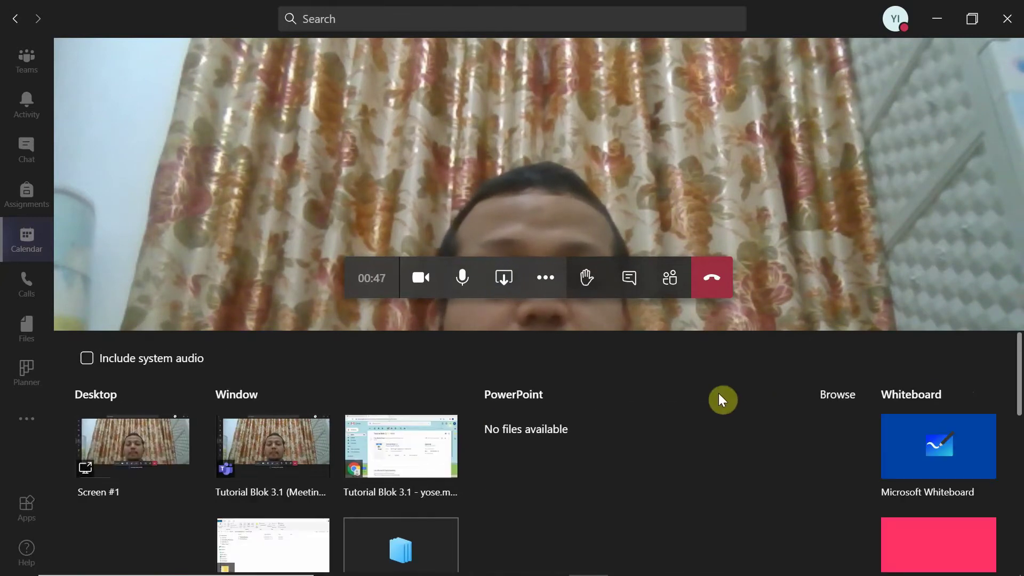
pyautogui.click(847, 398)
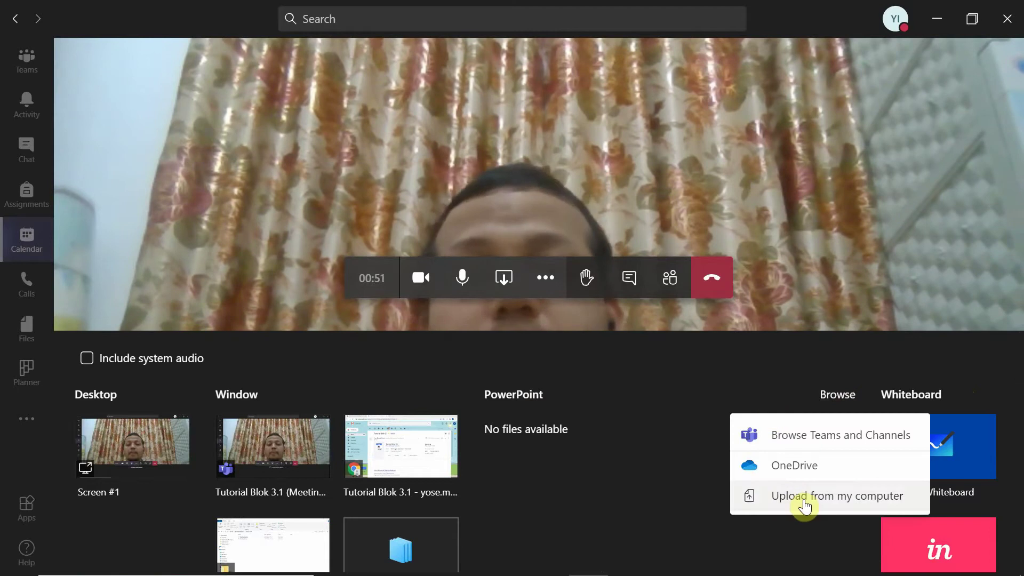
pyautogui.click(786, 497)
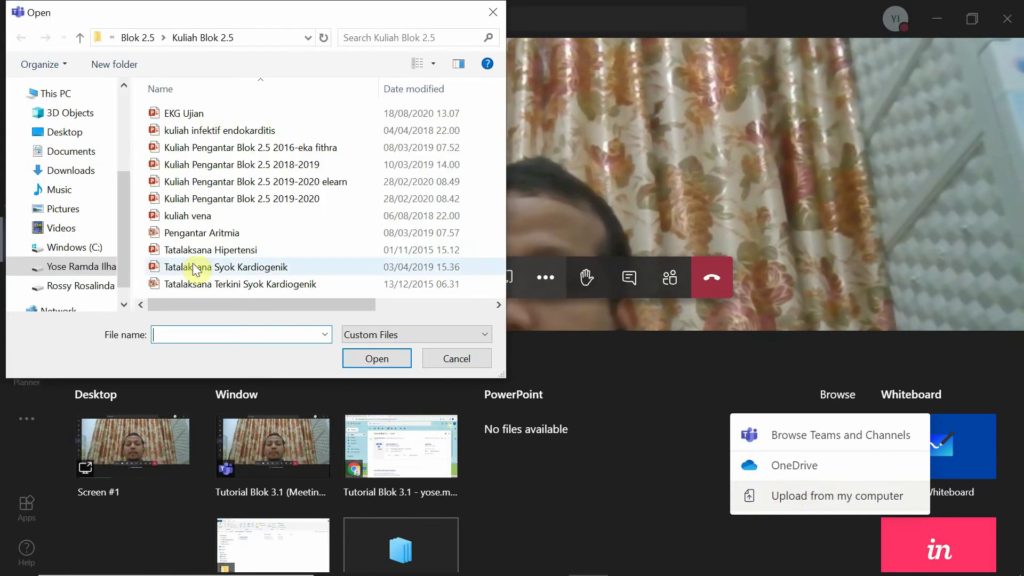
pyautogui.click(194, 267)
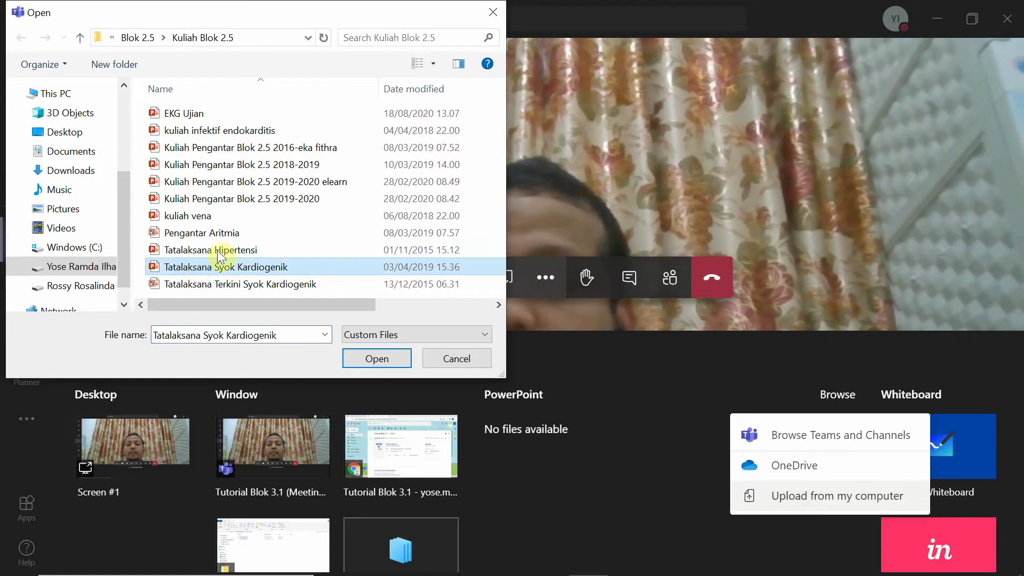
pyautogui.click(384, 360)
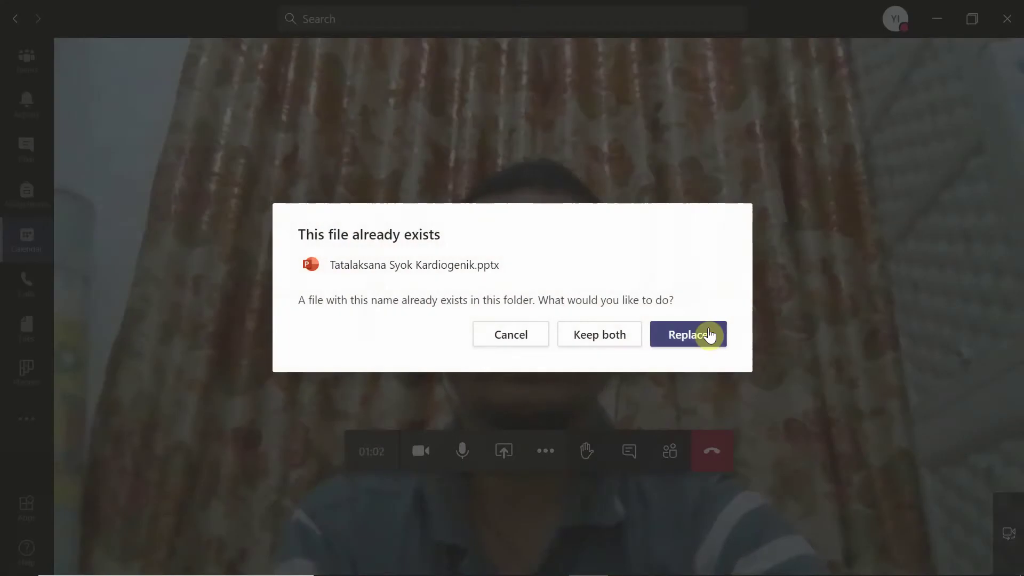
# Replace the existing Tatalaksana Syok Kardiogenik upload, then step to slide 2 and back to slide 1
pyautogui.click(709, 335)
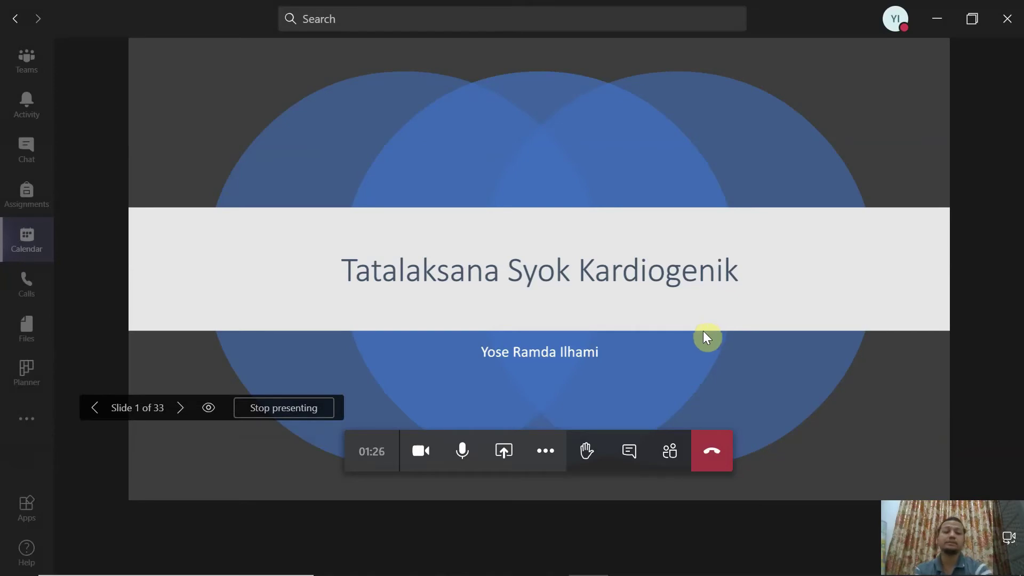
pyautogui.click(182, 413)
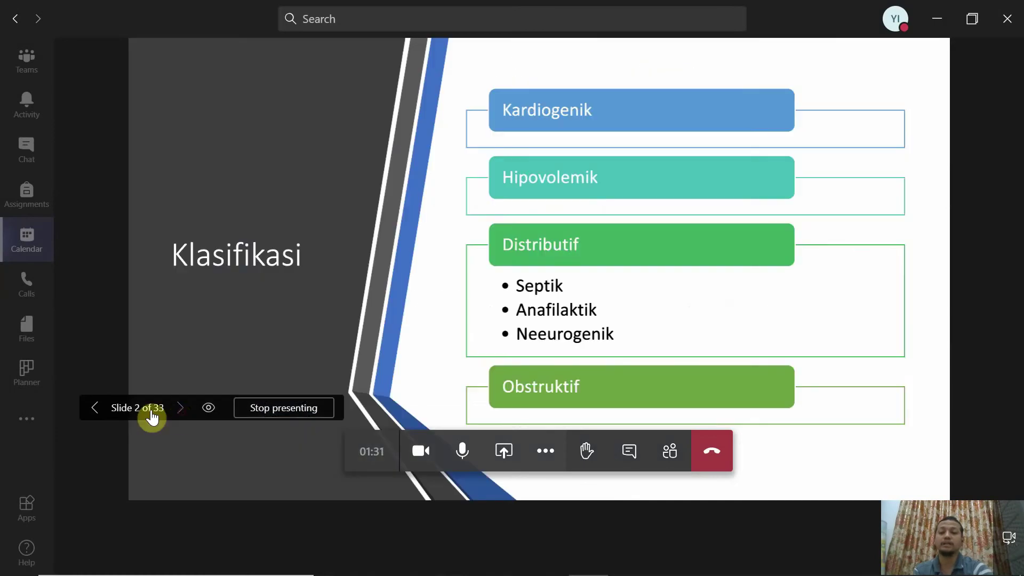
pyautogui.click(95, 408)
pyautogui.click(95, 408)
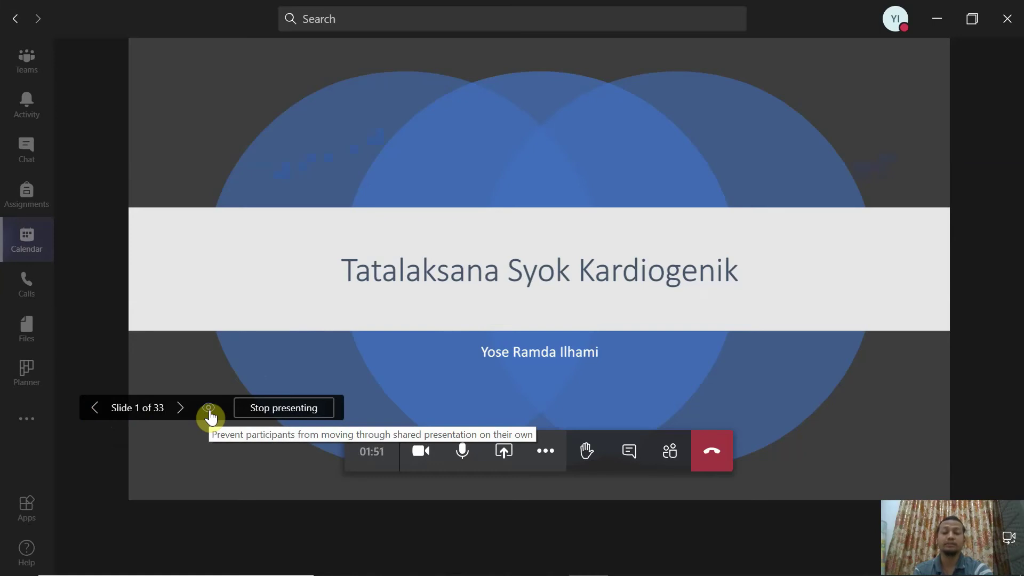
# Turn off private viewing for attendees and advance the deck past Syok and Klasifikasi to the Patofisiologi slide
pyautogui.click(209, 410)
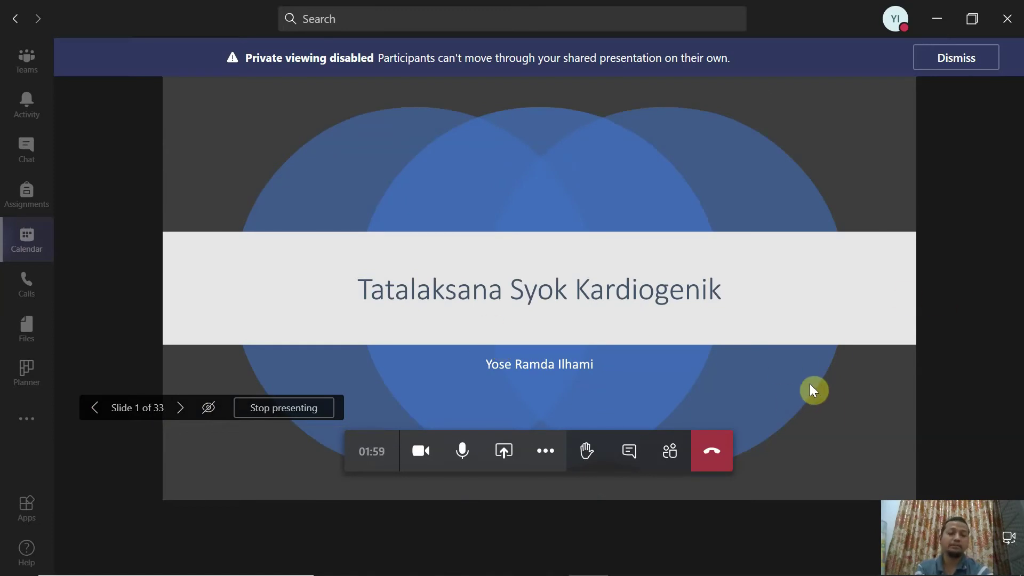
pyautogui.press('Right')
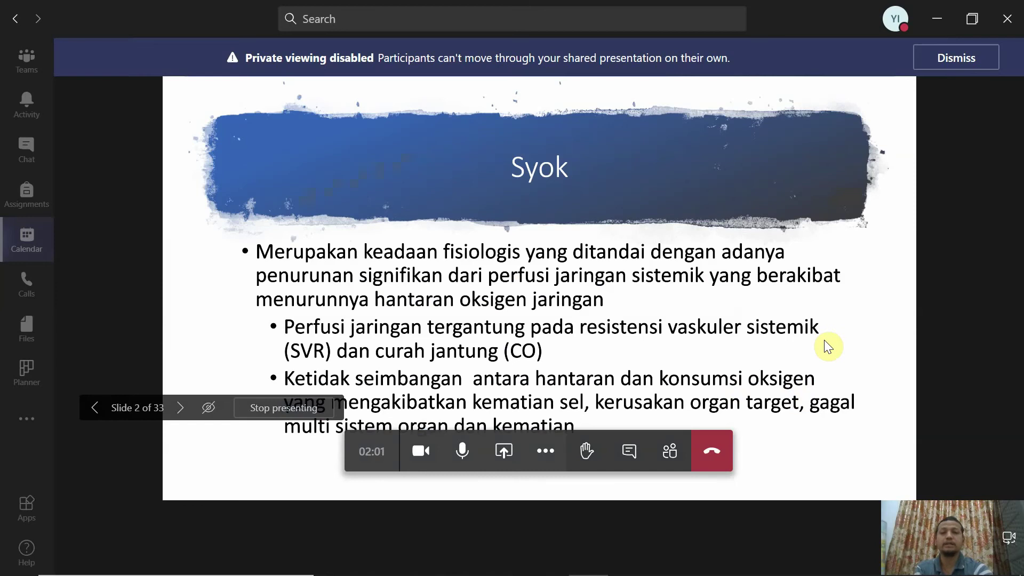
pyautogui.press('Right')
pyautogui.press('Right')
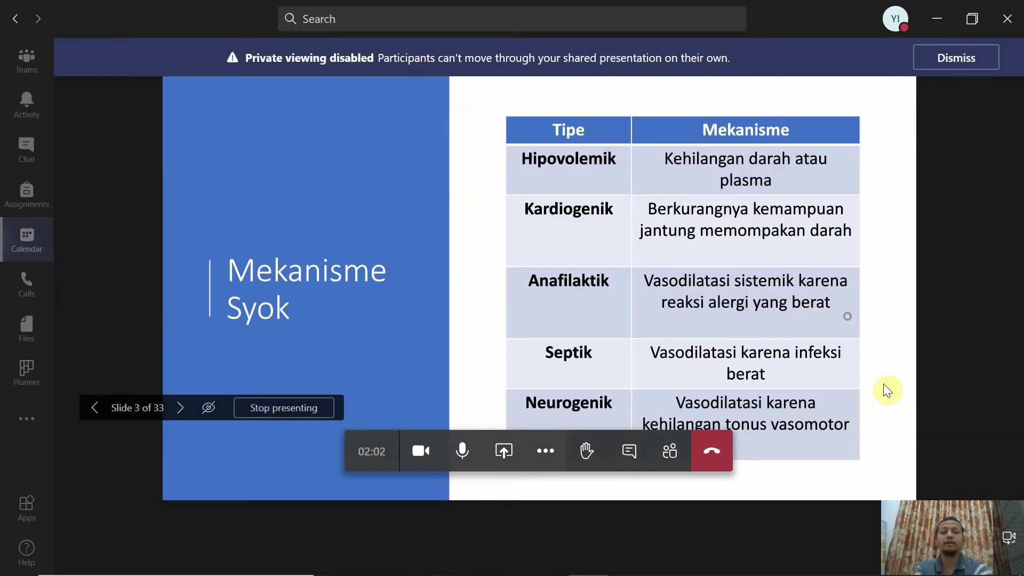
pyautogui.press('Right')
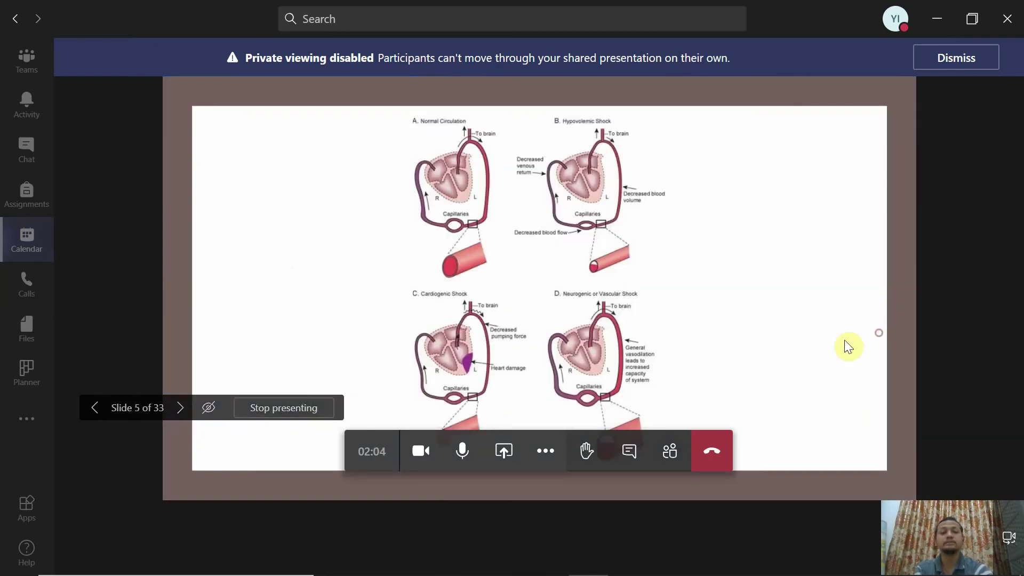
pyautogui.press('Right')
pyautogui.press('Right')
pyautogui.press('Right')
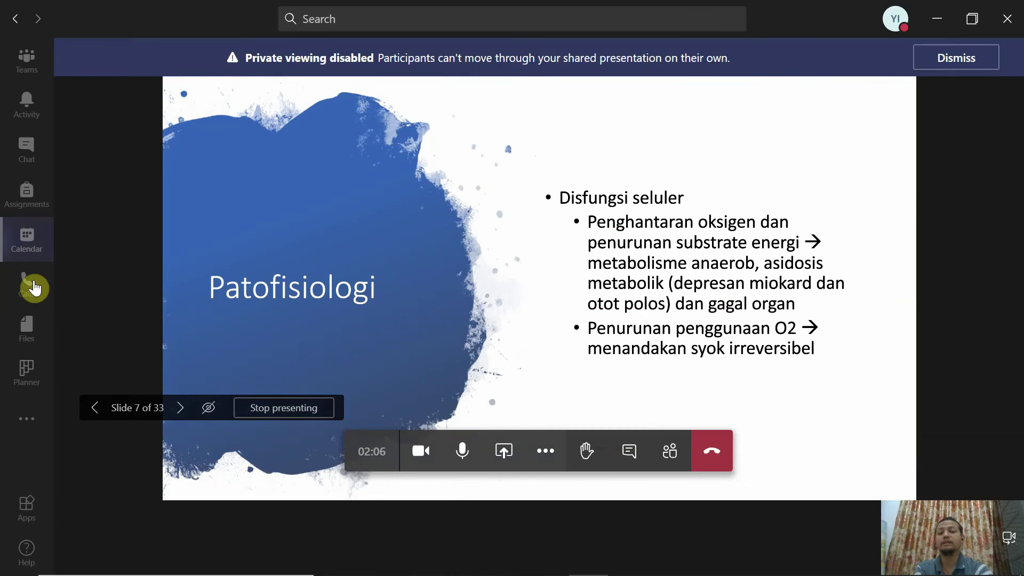
pyautogui.press('Right')
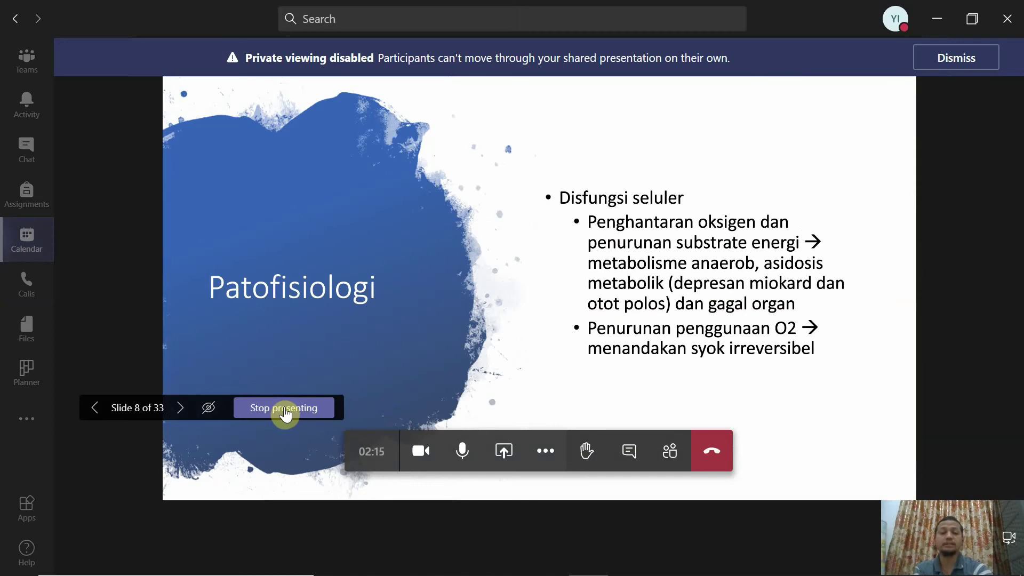
# Stop sharing the deck and hang up on the Tutorial Blok 3.1 call
pyautogui.click(285, 409)
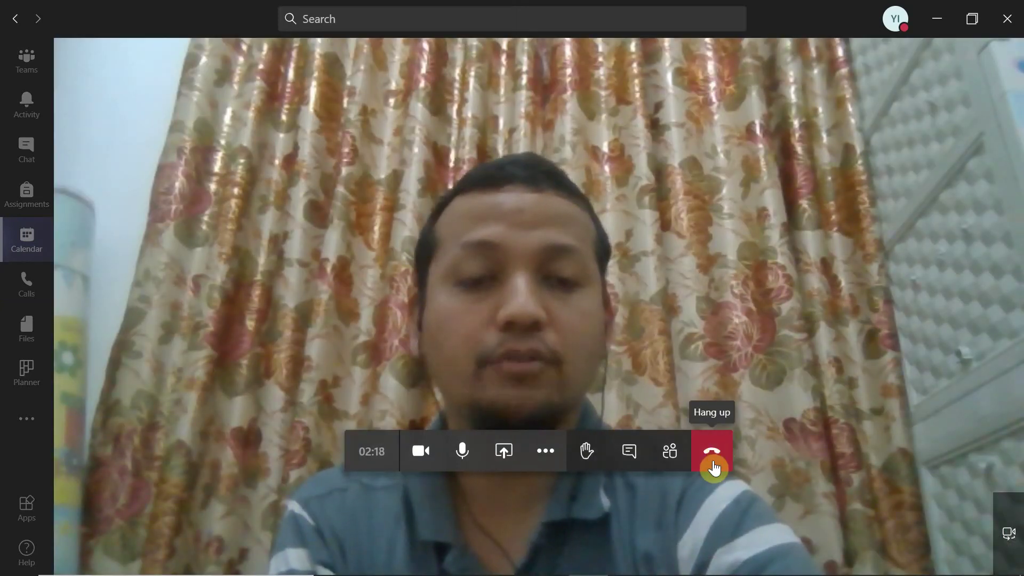
pyautogui.click(715, 467)
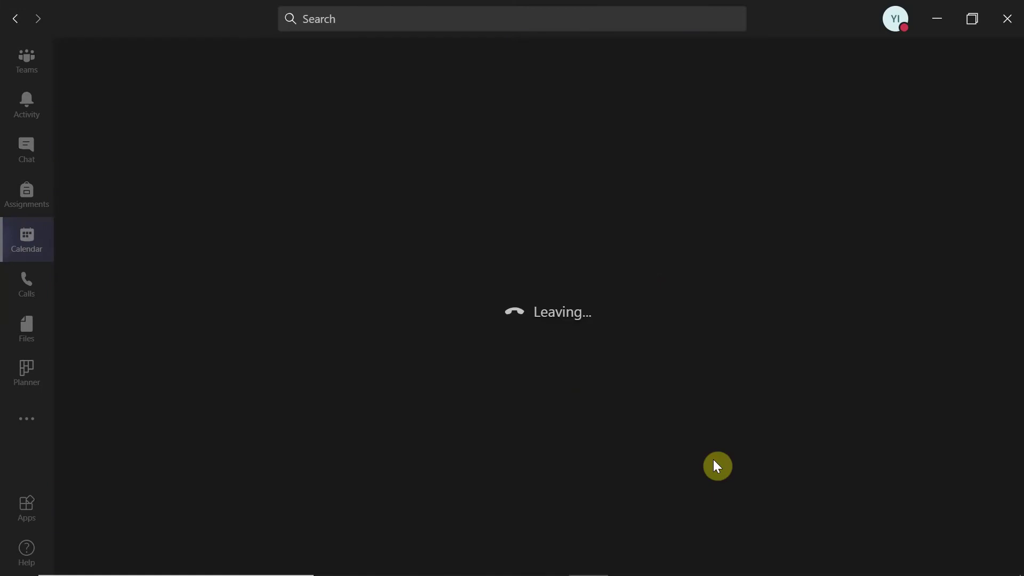